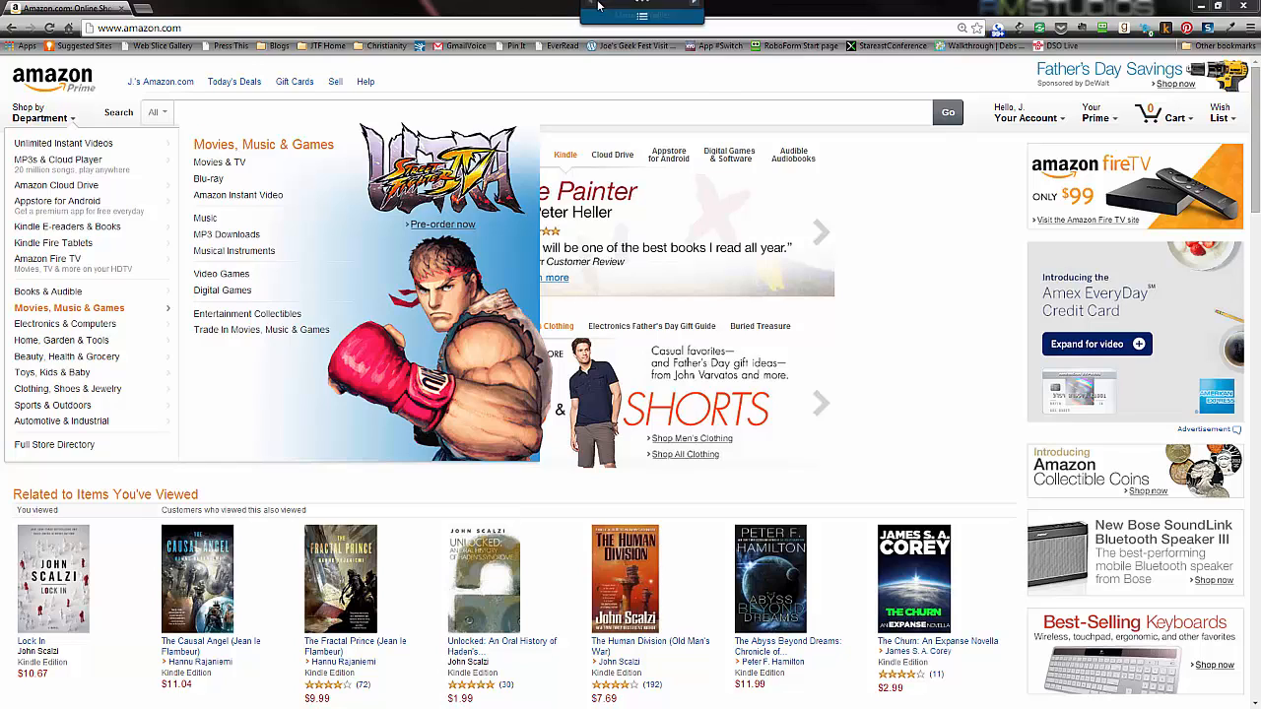
Start a capture, draw a region about 749 x 635 pixels and move it over the Fire TV and Amex ads
click(632, 23)
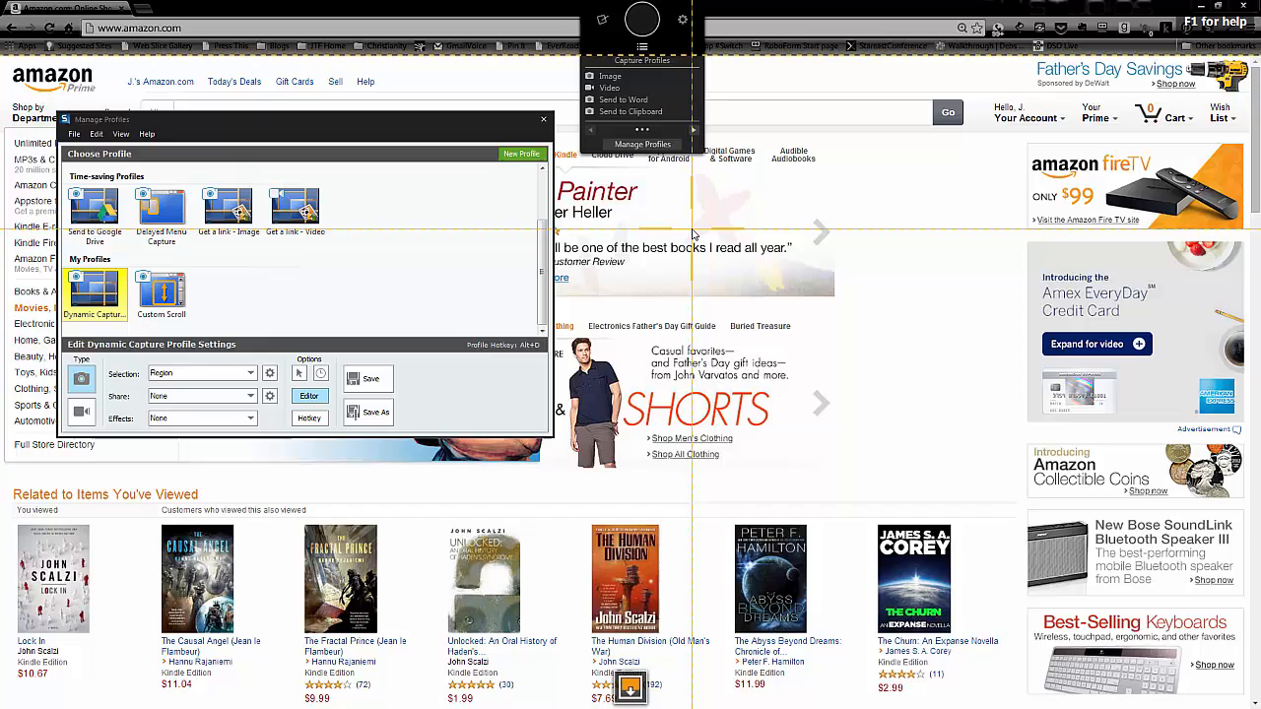
drag(692, 230, 1182, 645)
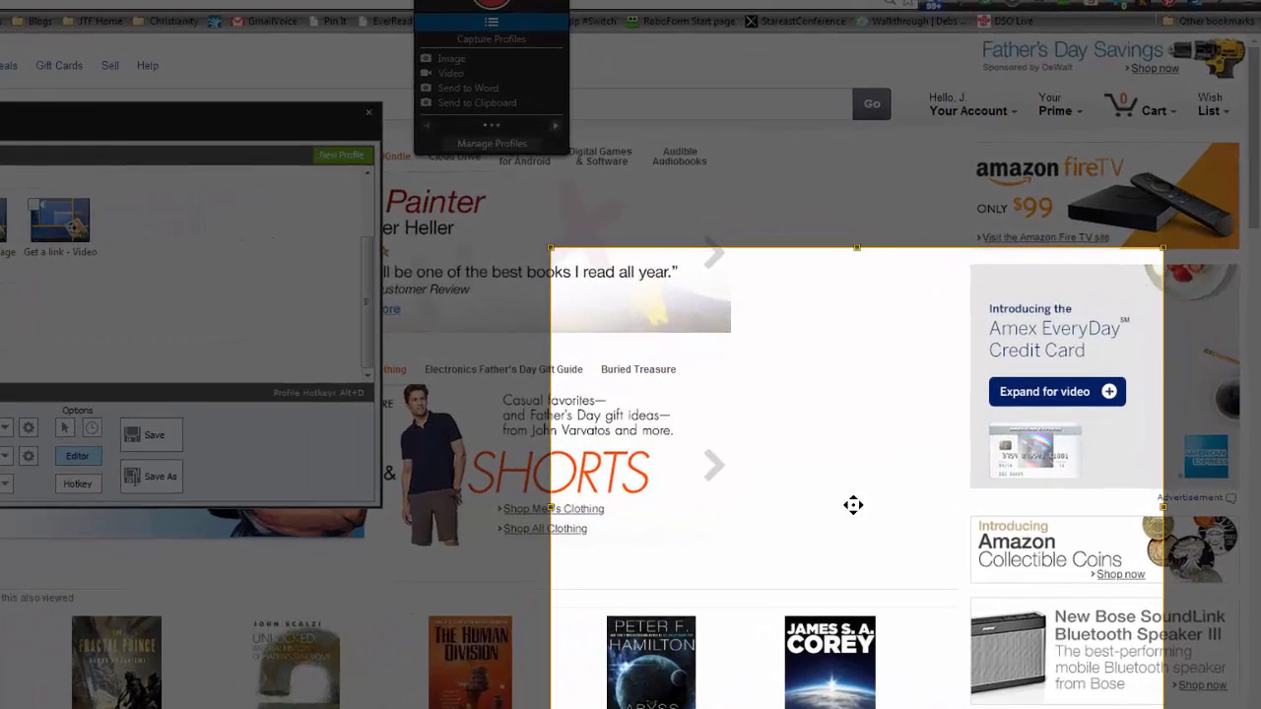
drag(905, 454, 929, 333)
drag(862, 363, 900, 363)
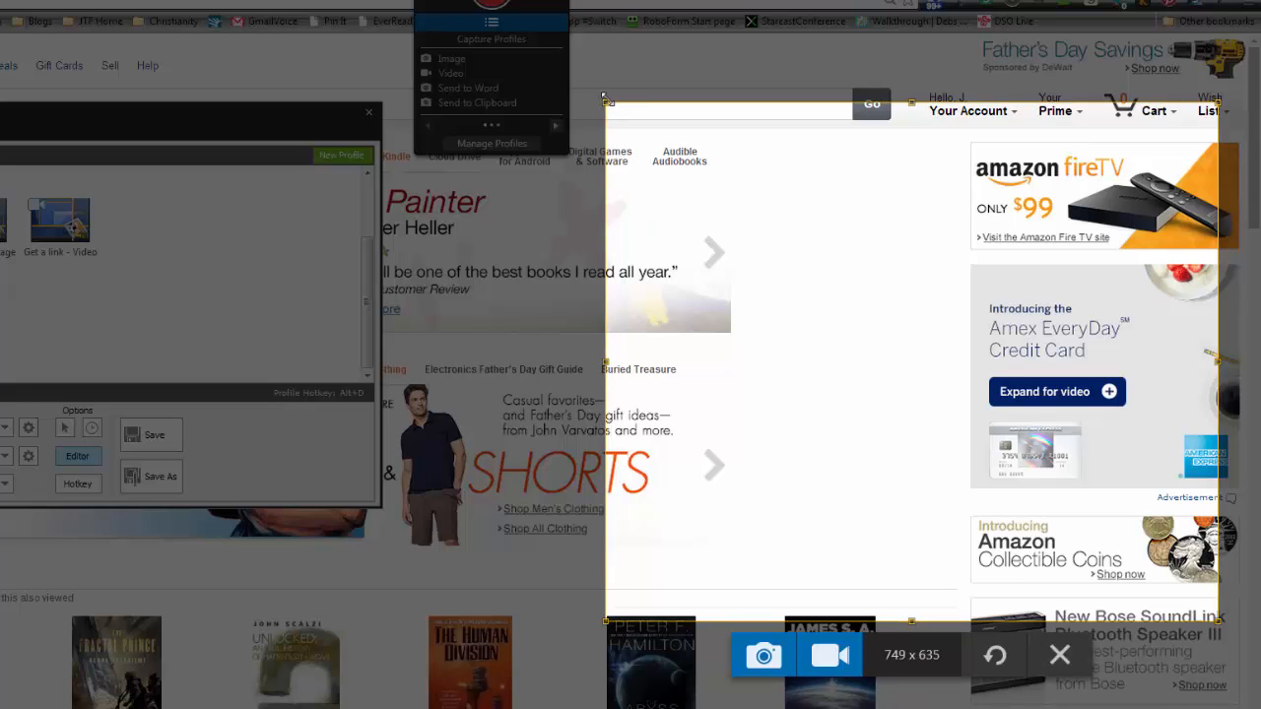
Enlarge the capture region to about 771 x 692 pixels and capture it as an image, then minimize the editor
drag(605, 103, 587, 50)
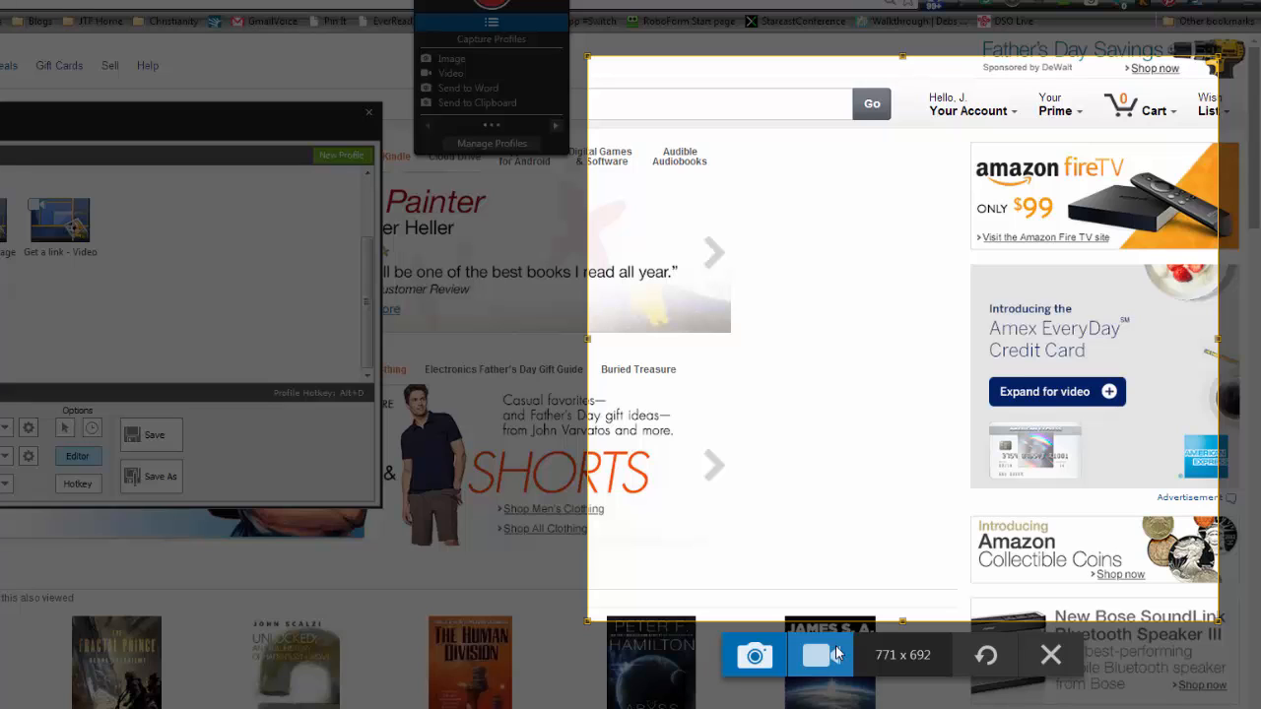
click(755, 657)
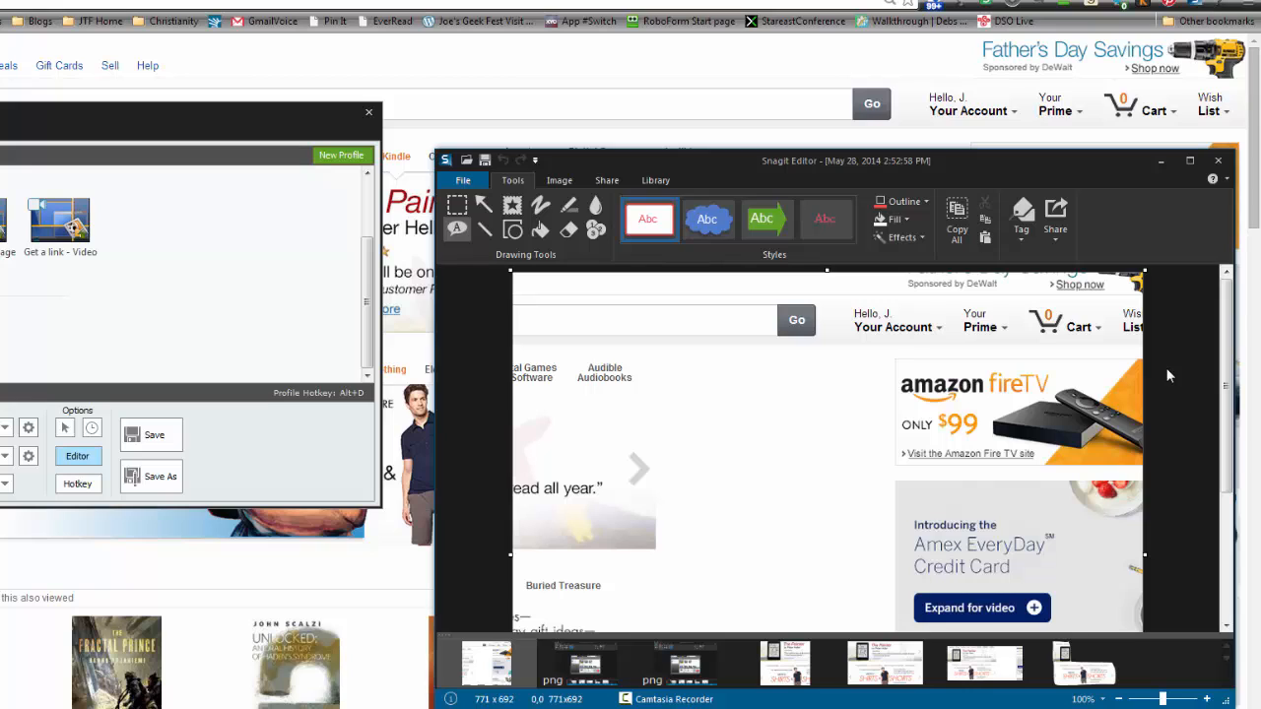
click(1162, 159)
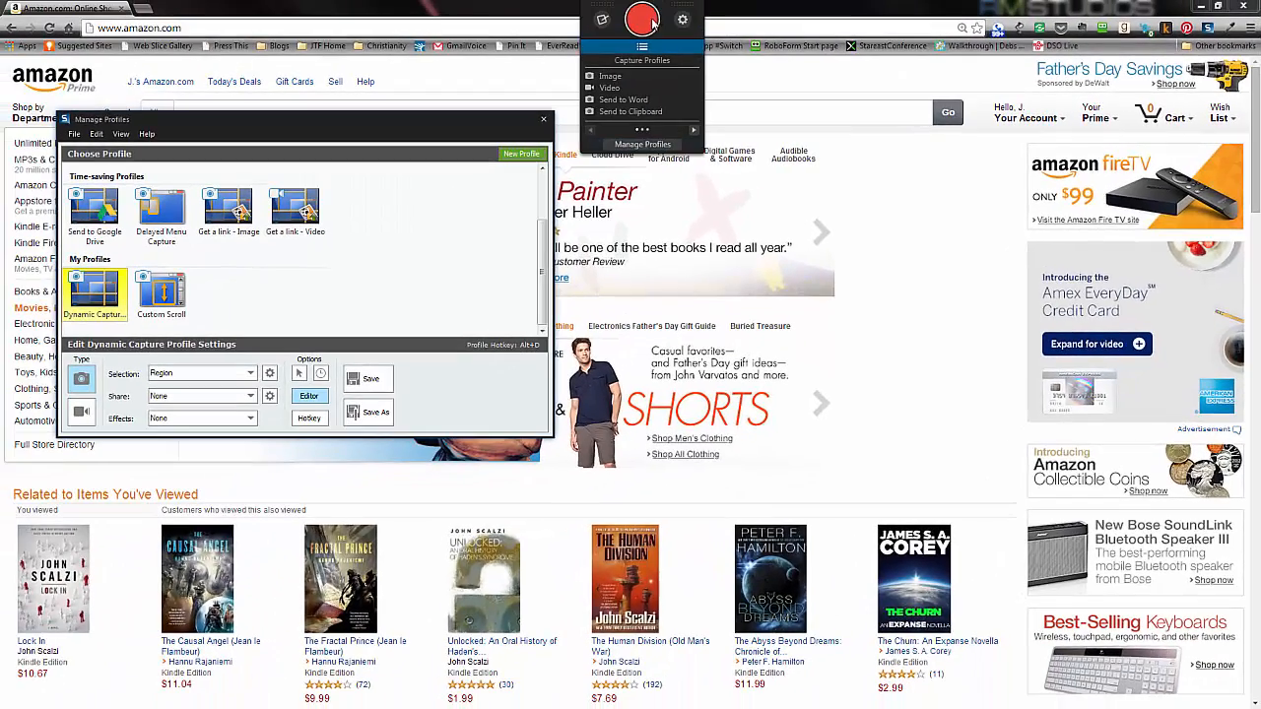
click(650, 27)
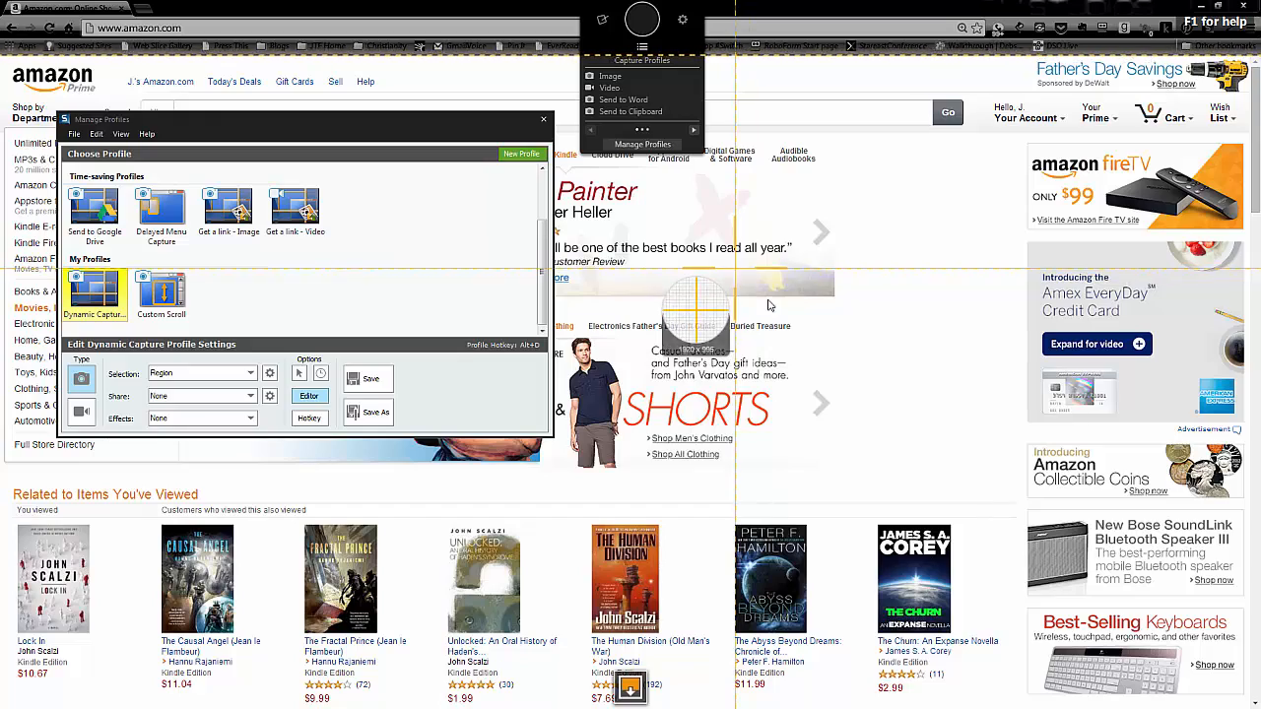
drag(734, 266, 1182, 591)
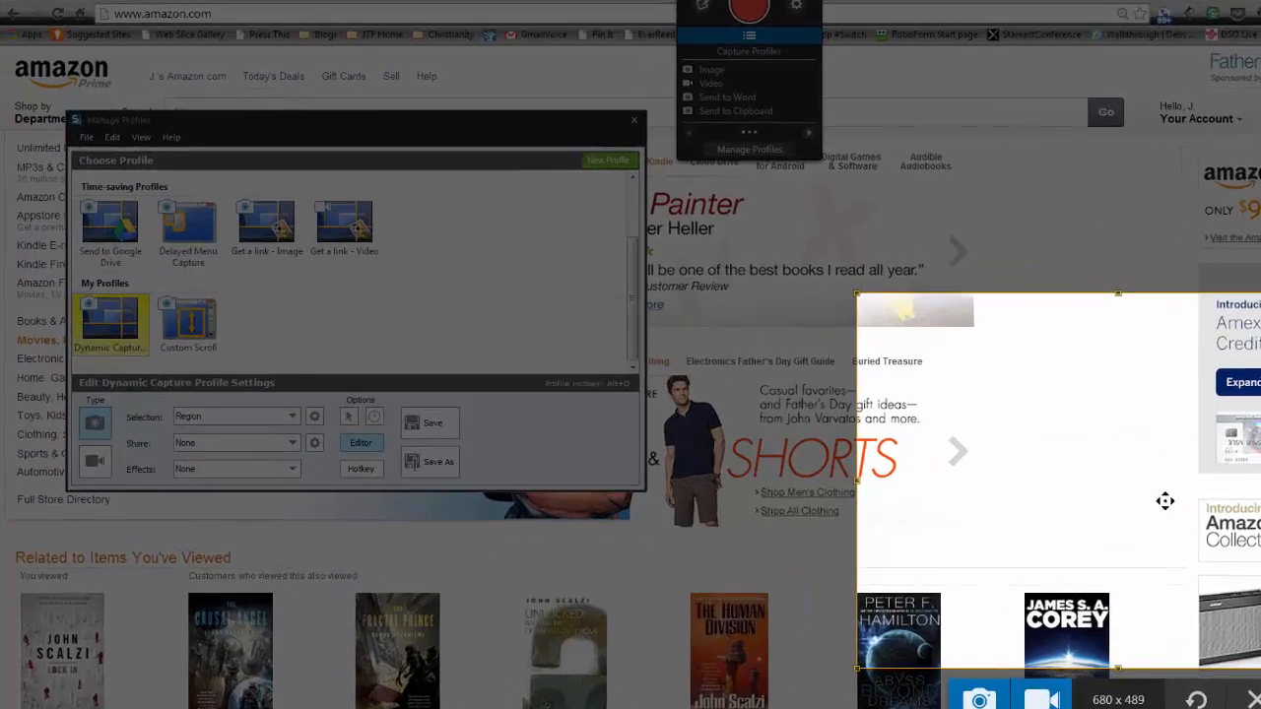
key(Escape)
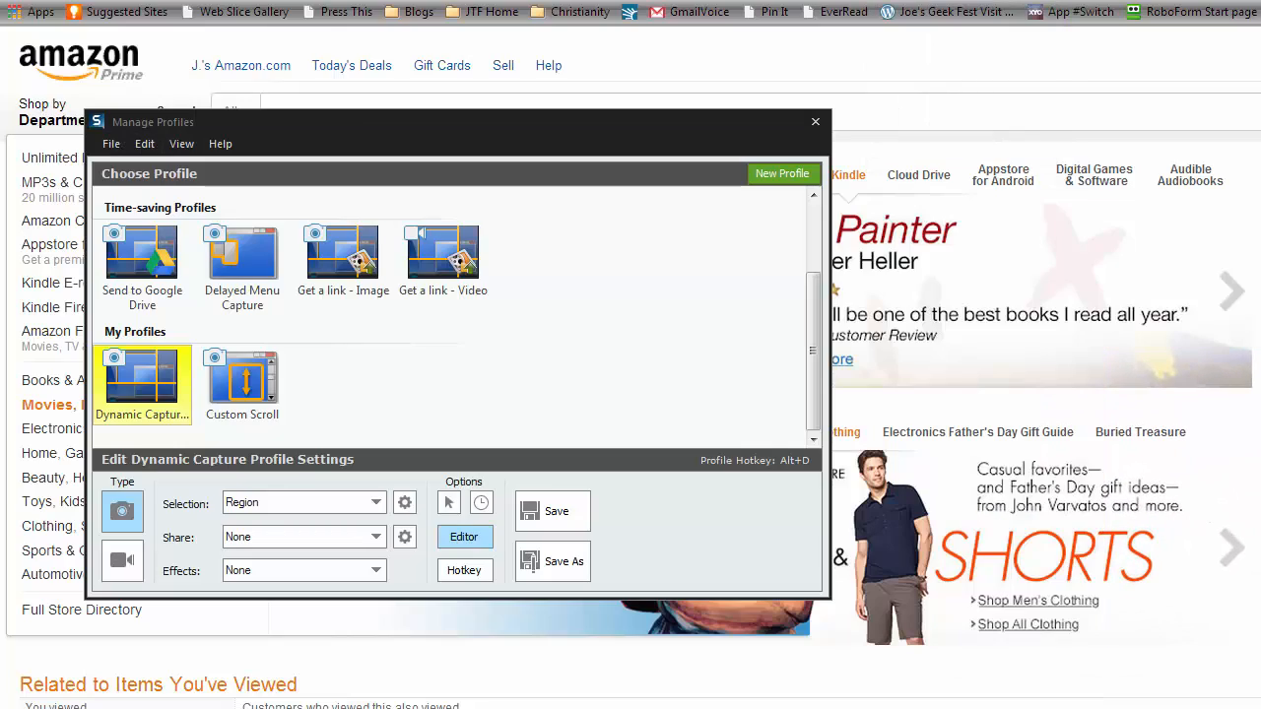
Select the Image profile among the capture profiles
mouse_move(964, 8)
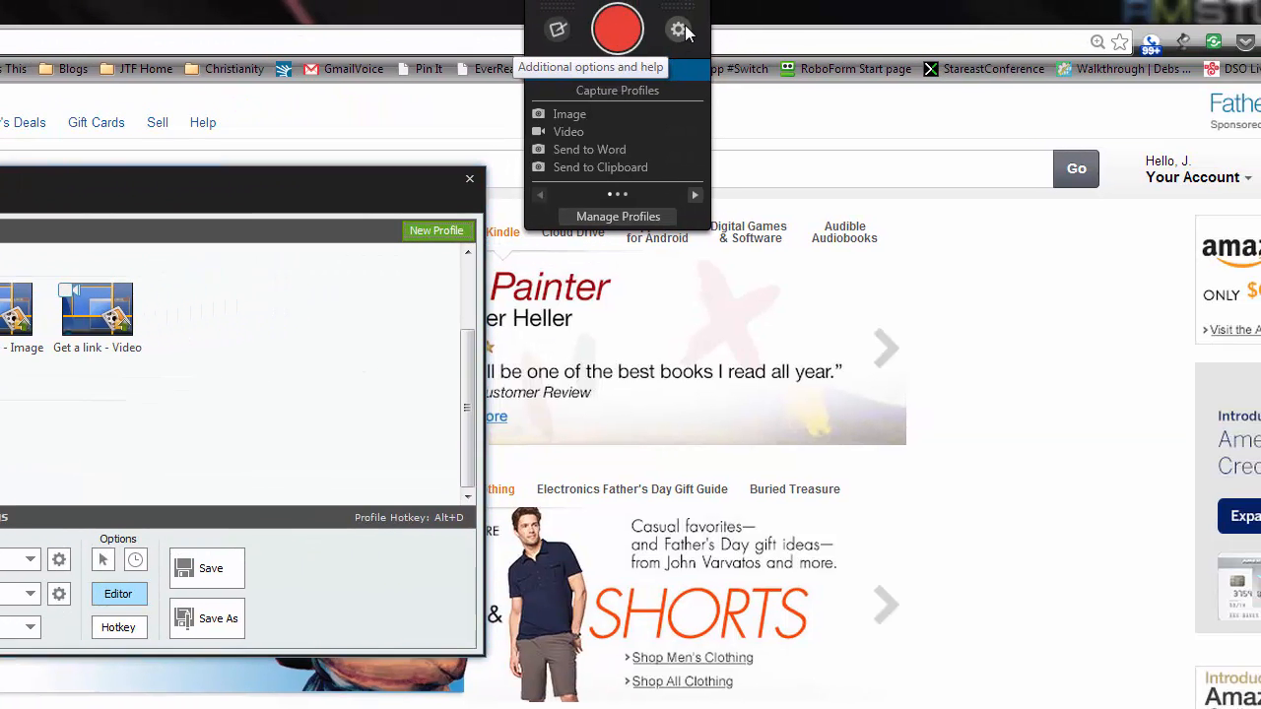
click(679, 30)
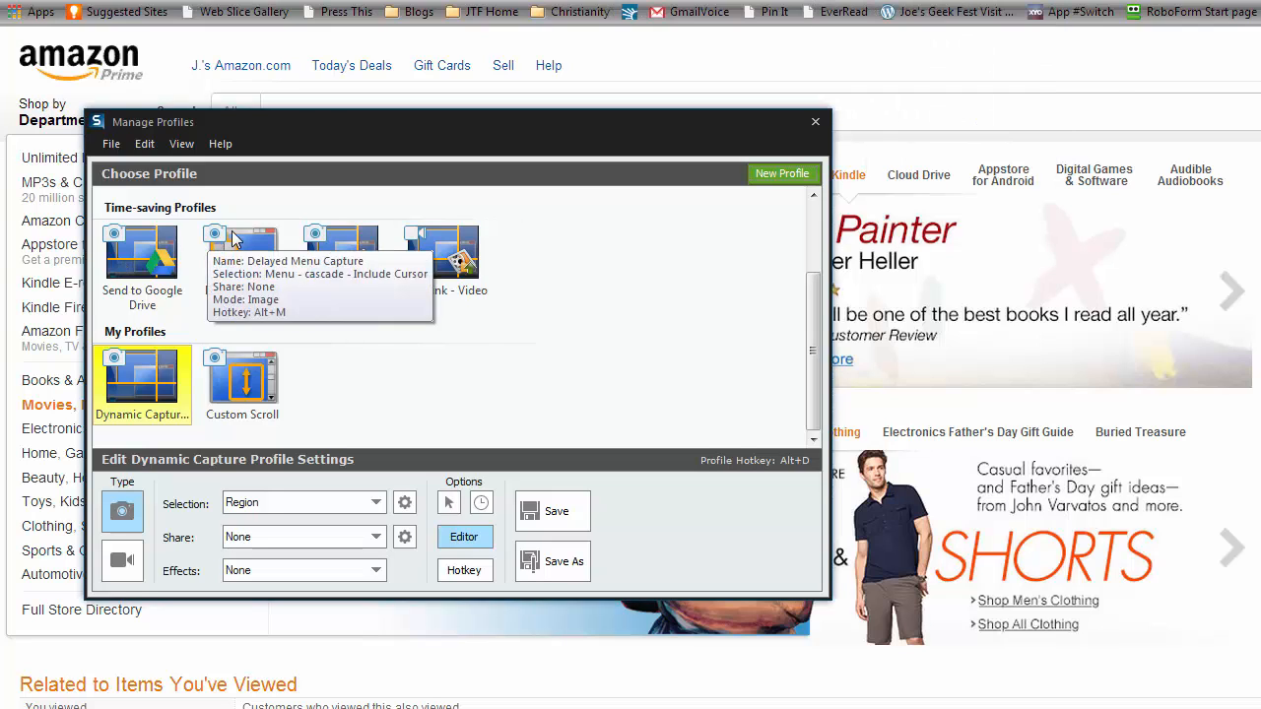
scroll(165, 244, up, 2)
click(163, 242)
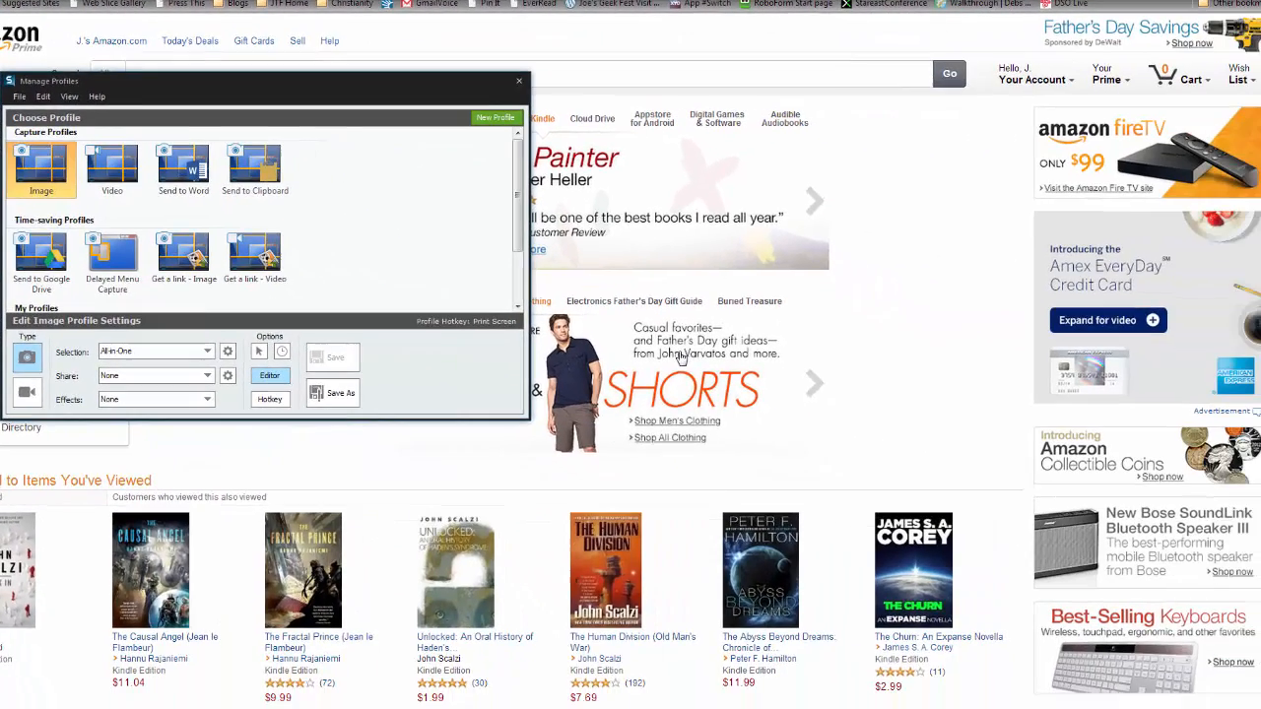
Capture an image of a region about 935 x 516 pixels around the Kindle and men's clothing banners
click(907, 317)
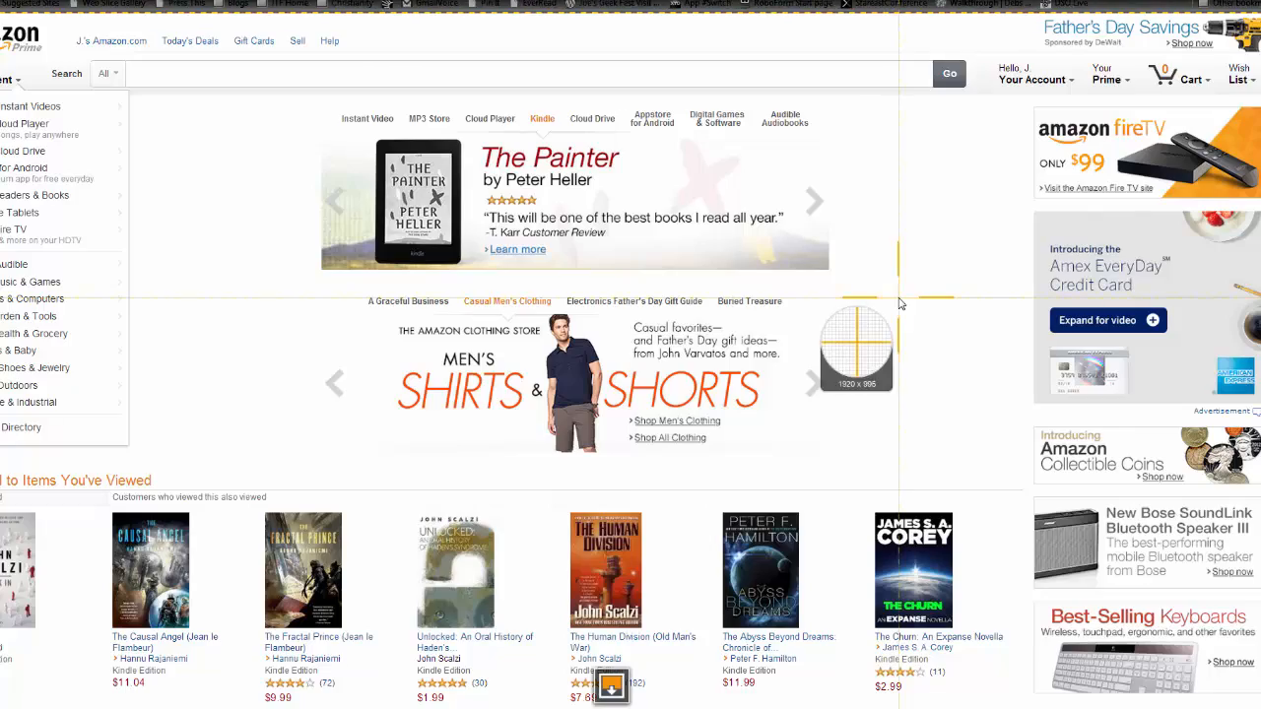
drag(313, 107, 968, 468)
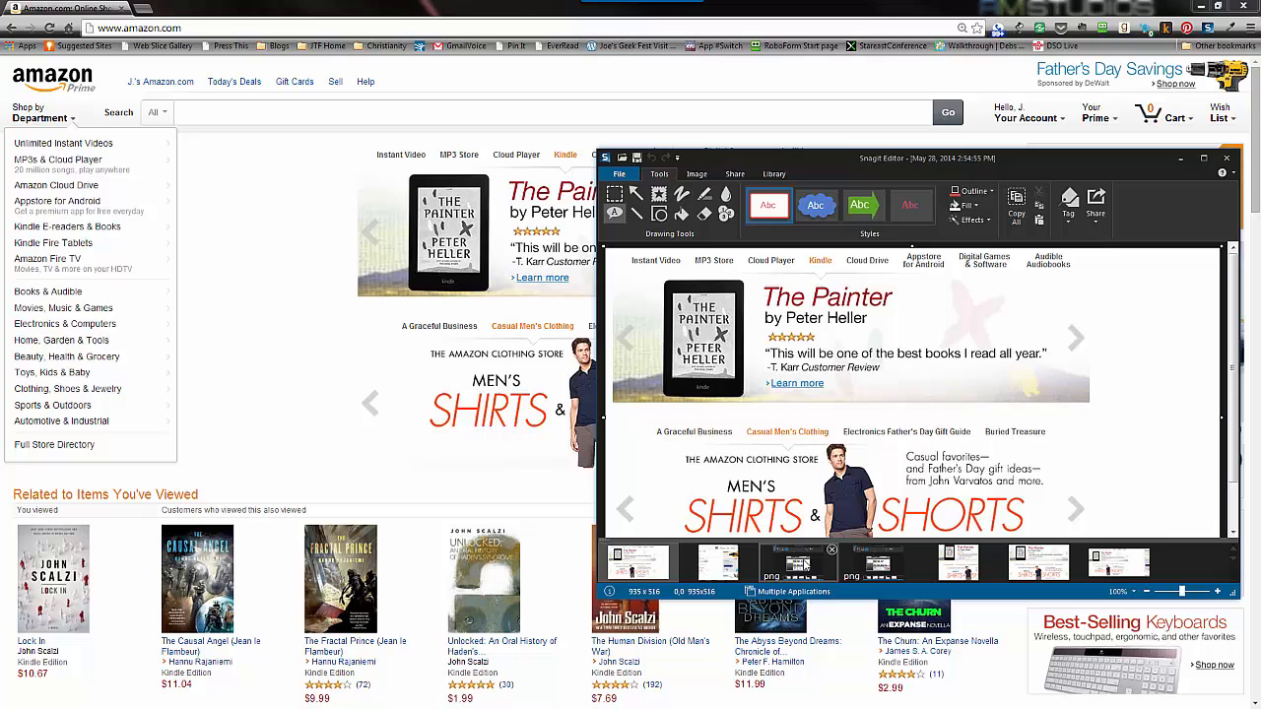
click(567, 635)
click(1046, 138)
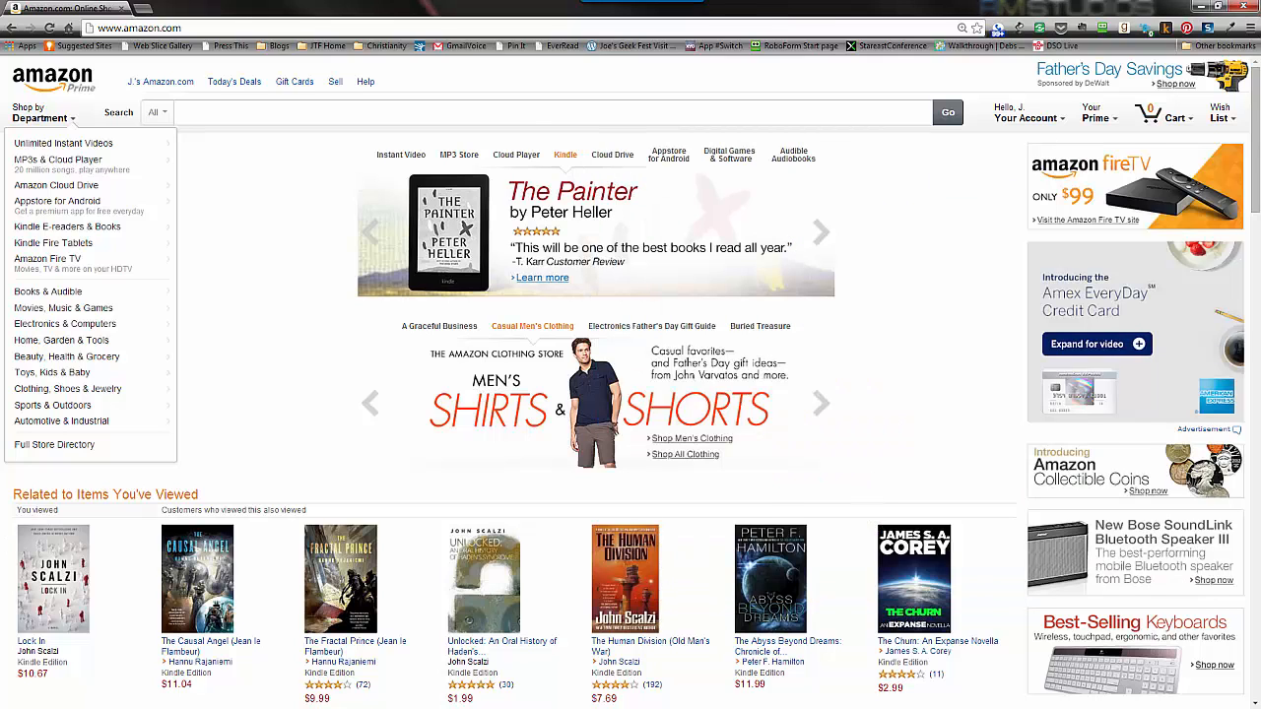
Bring the editor back with EditorDialog.png displayed, reposition its window slightly and minimize it
key(alt+Tab)
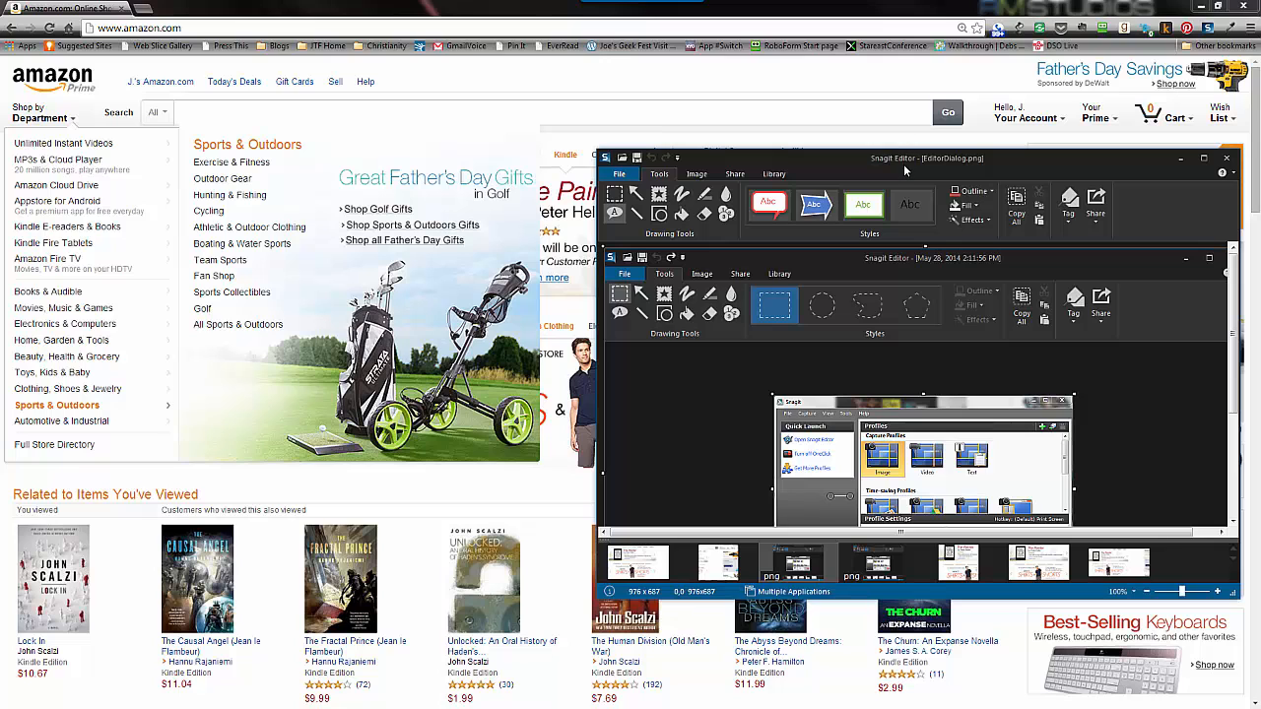
drag(903, 163, 875, 140)
double_click(875, 140)
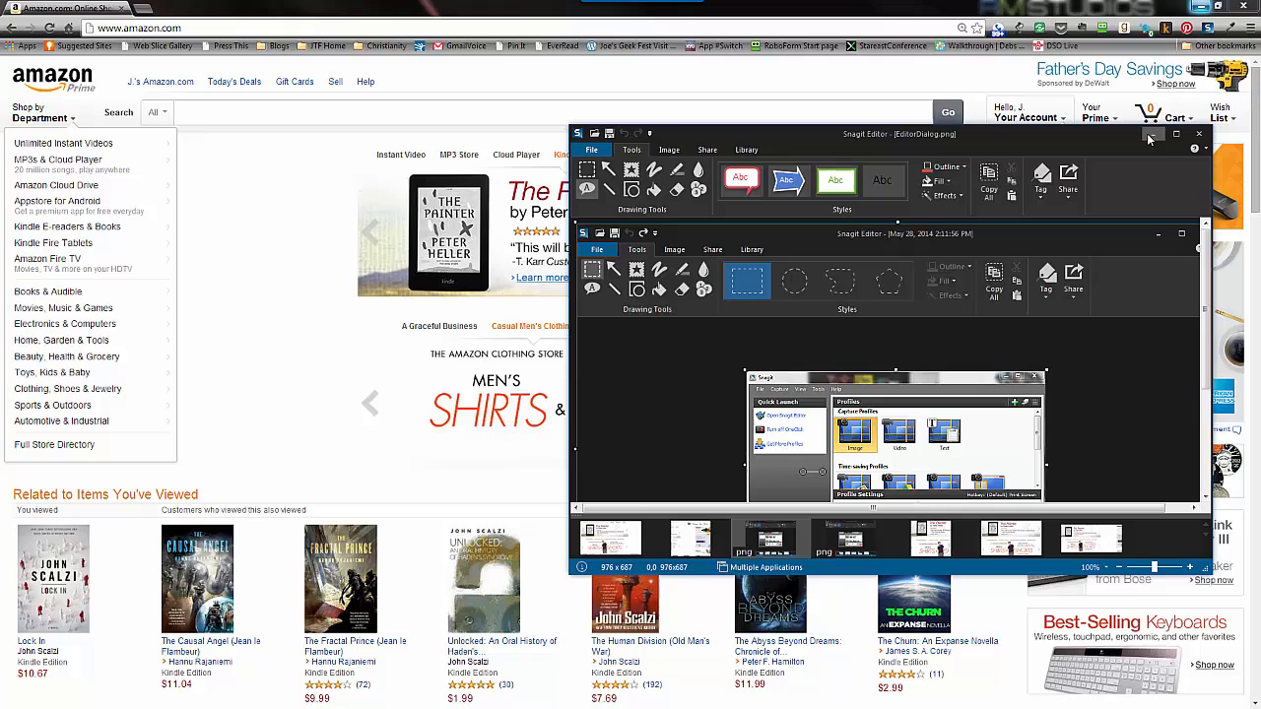
click(1226, 7)
click(1150, 138)
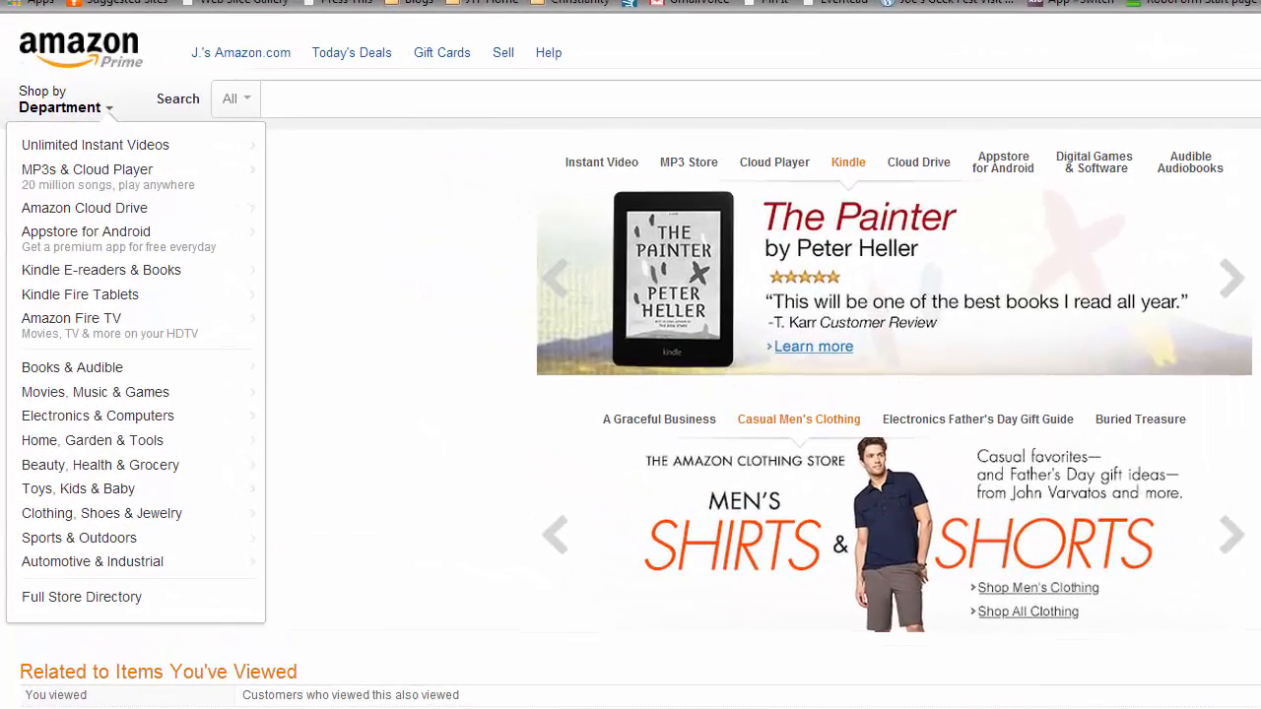
Reopen the profile manager and set the Dynamic Capture profile's selection to Custom Scroll
click(251, 708)
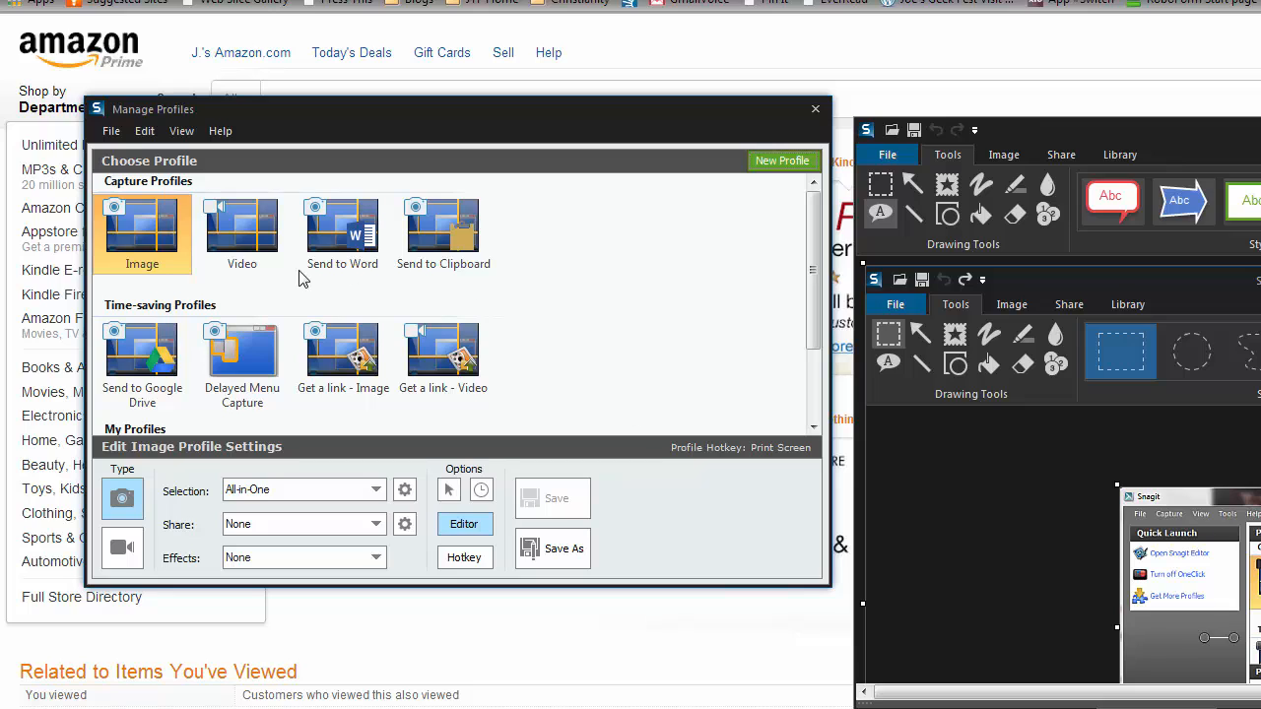
scroll(763, 259, down, 2)
click(149, 372)
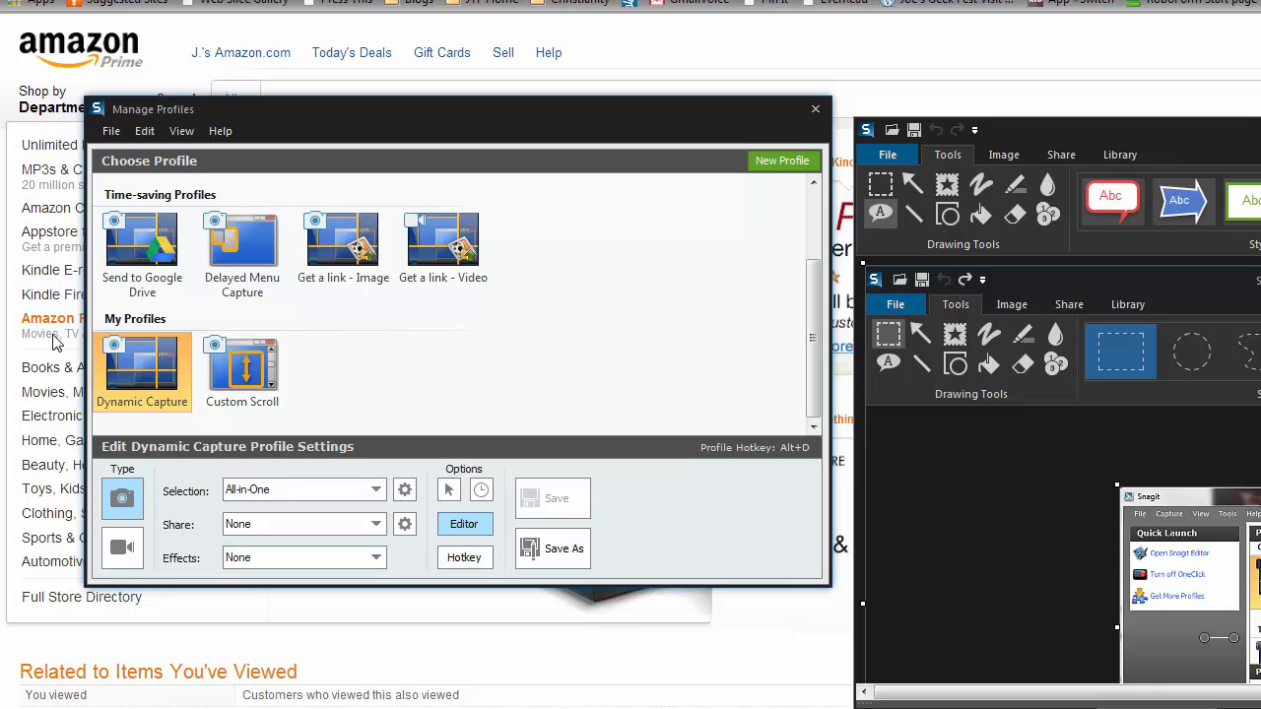
click(374, 495)
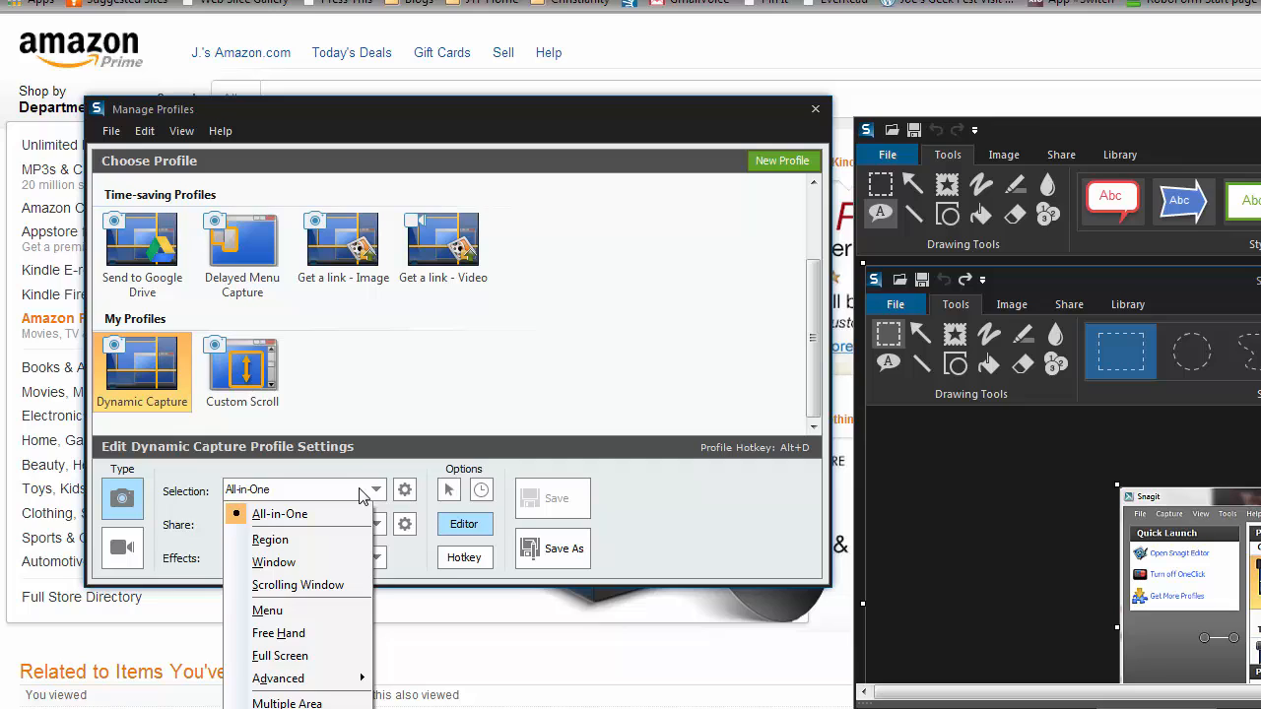
mouse_move(305, 678)
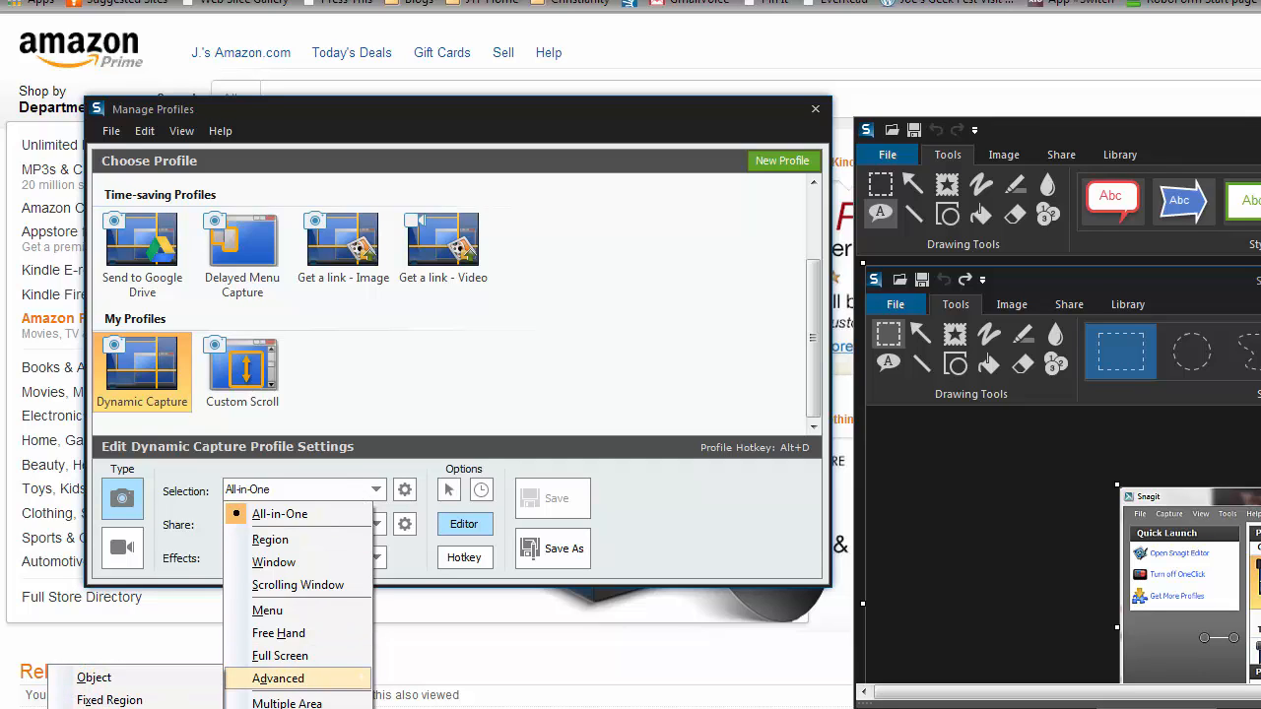
click(111, 707)
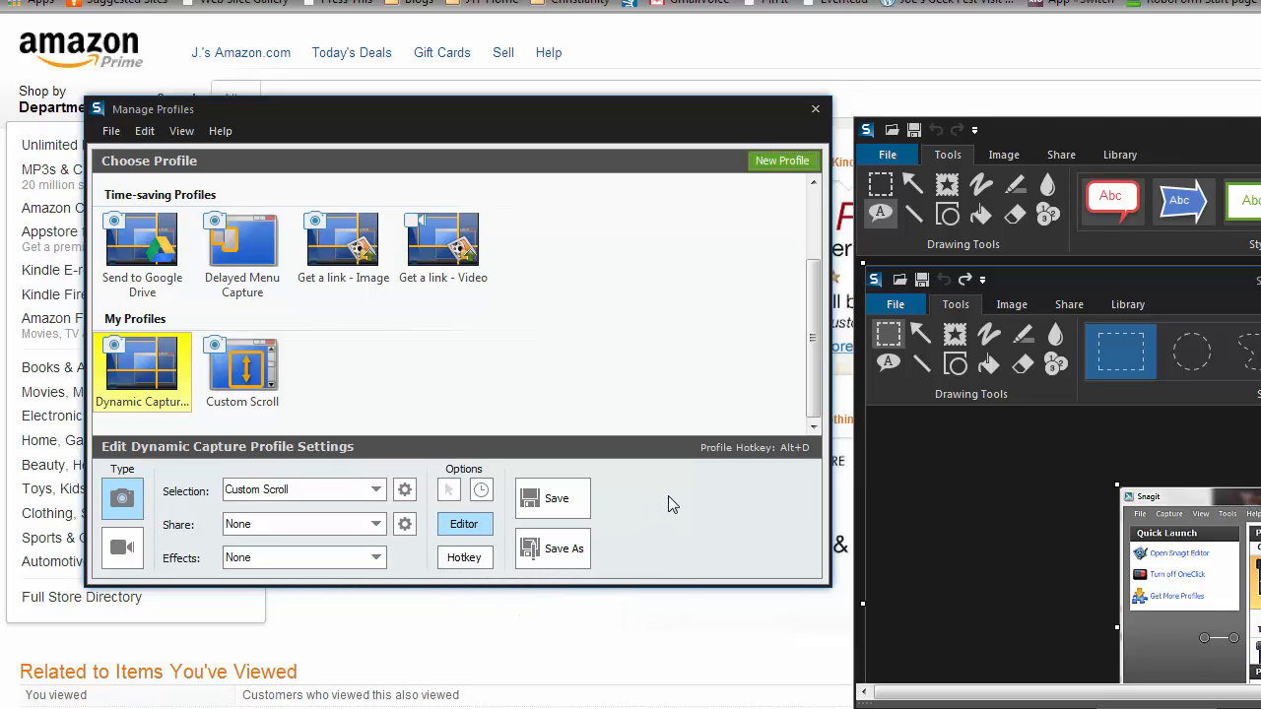
click(330, 492)
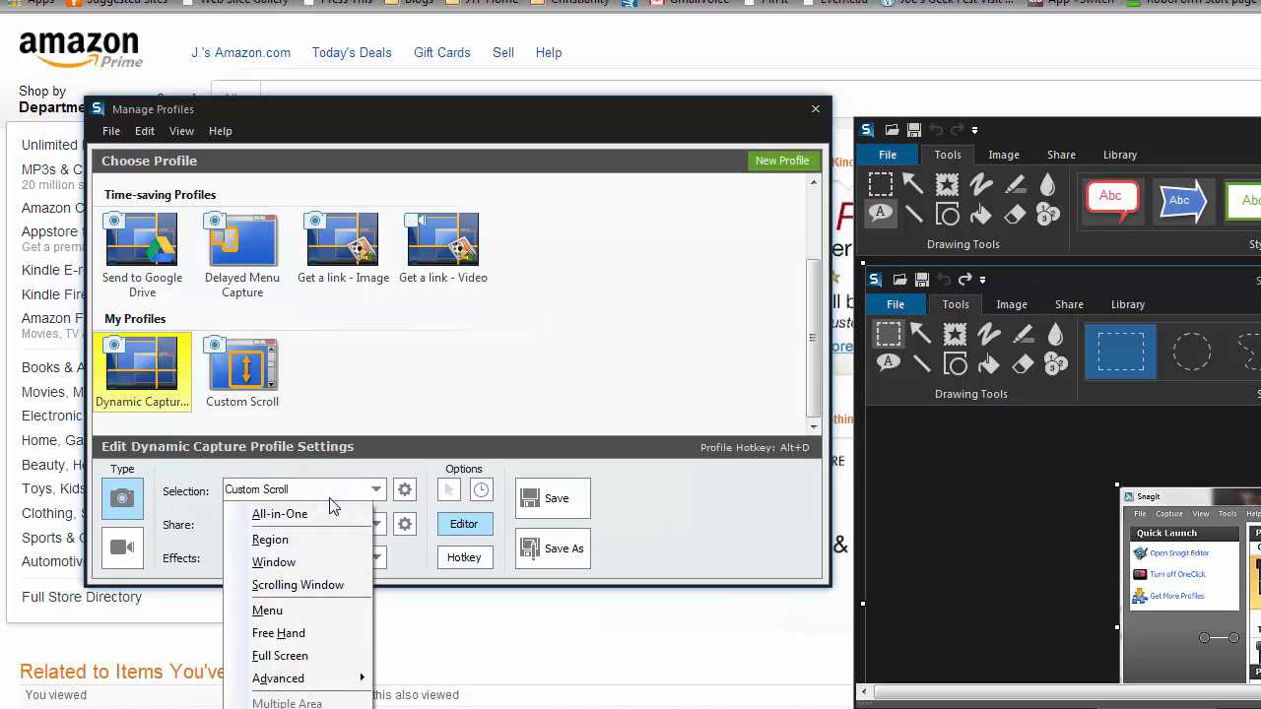
click(699, 510)
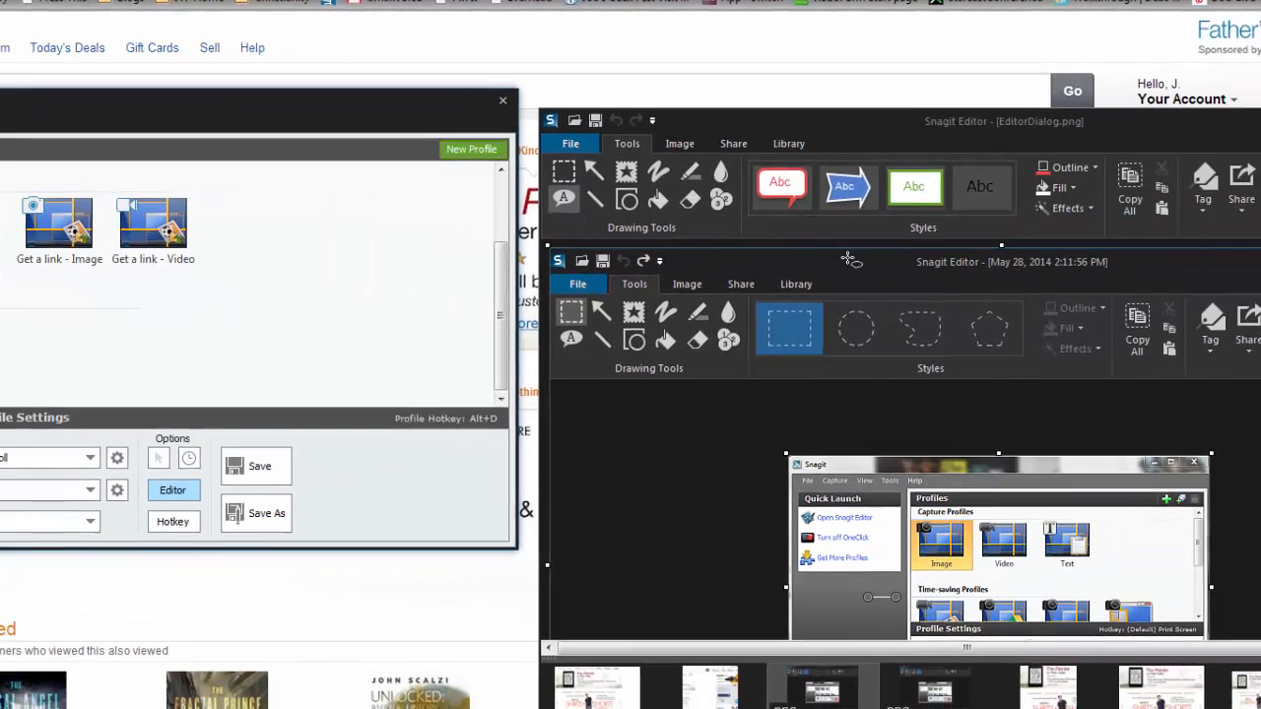
Examine the older Snagit window shown in EditorDialog.png and move the editor window upward
scroll(1182, 279, down, 3)
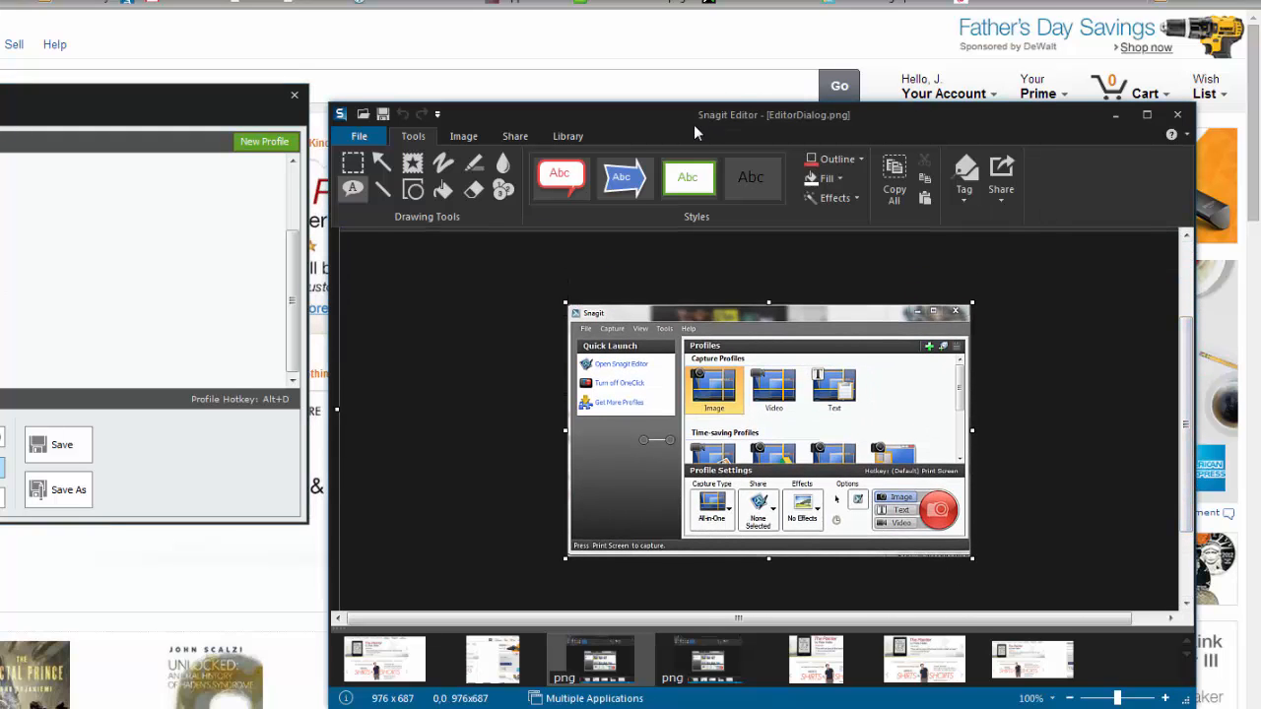
drag(693, 123, 680, 56)
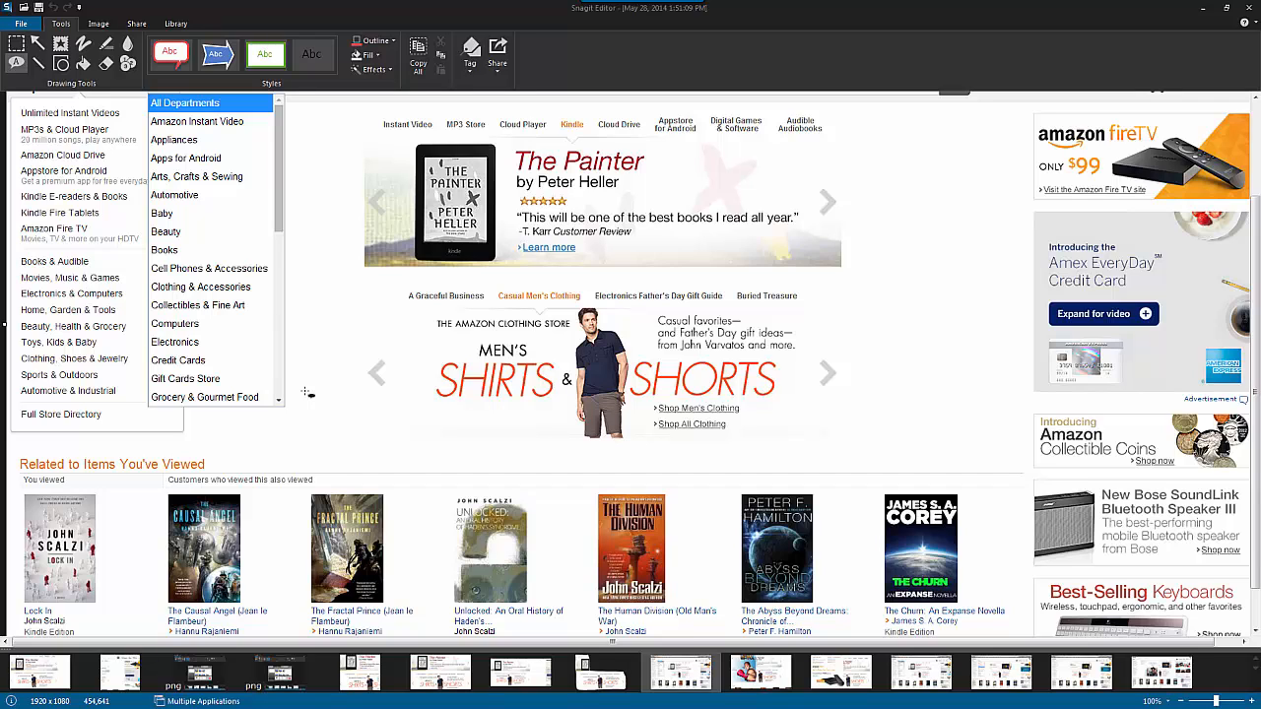
Place blue square step numbers 1 to 4 across the Amazon screenshot, from beside the Kindle banner to the Bose speaker ad
click(128, 65)
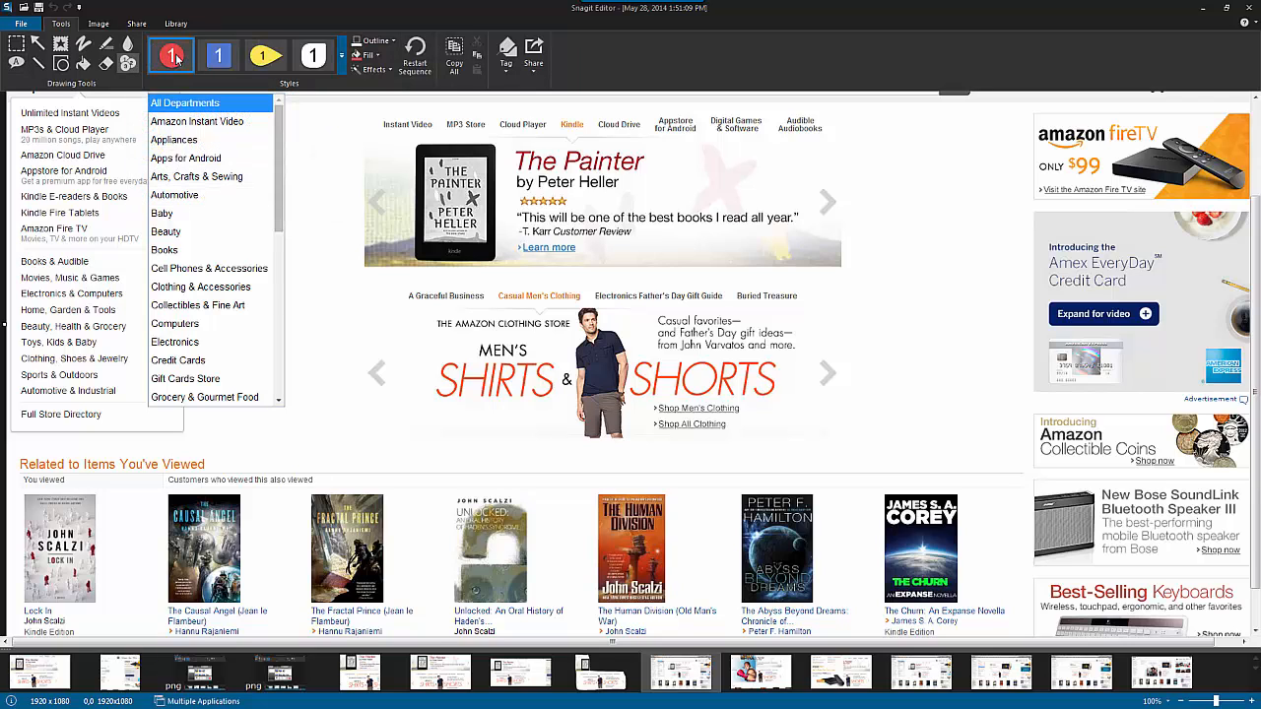
click(217, 57)
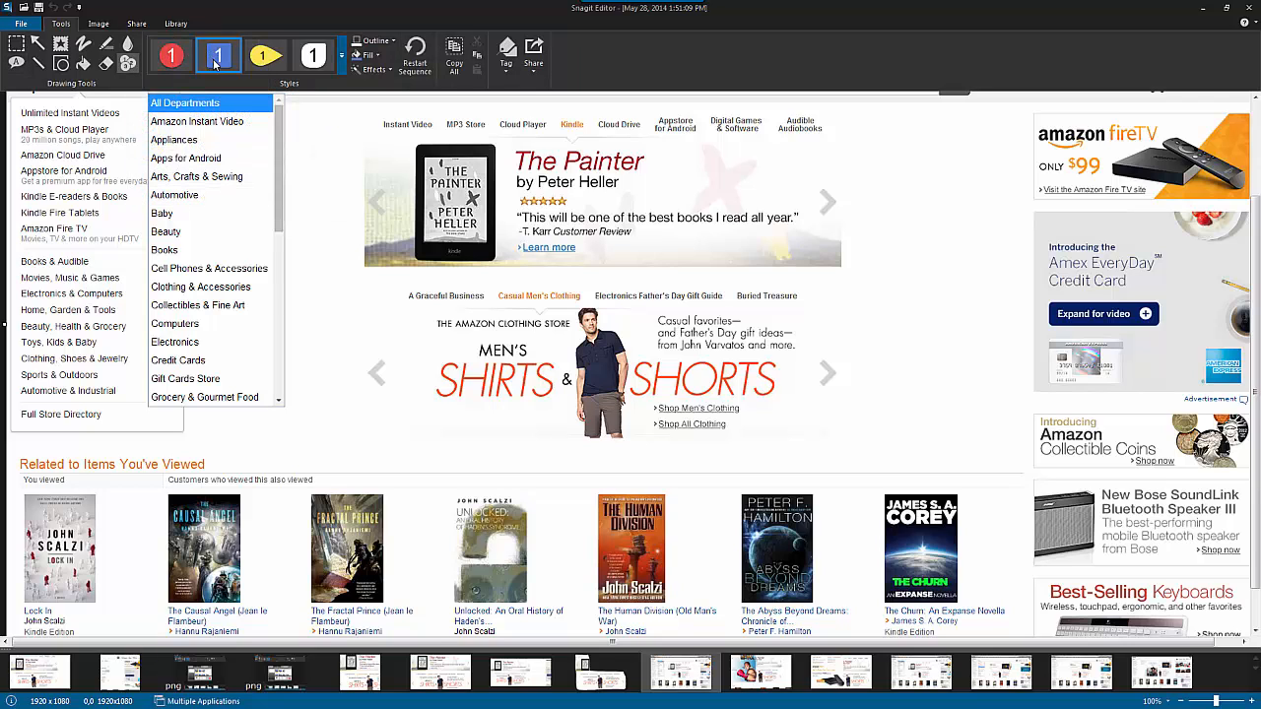
click(321, 167)
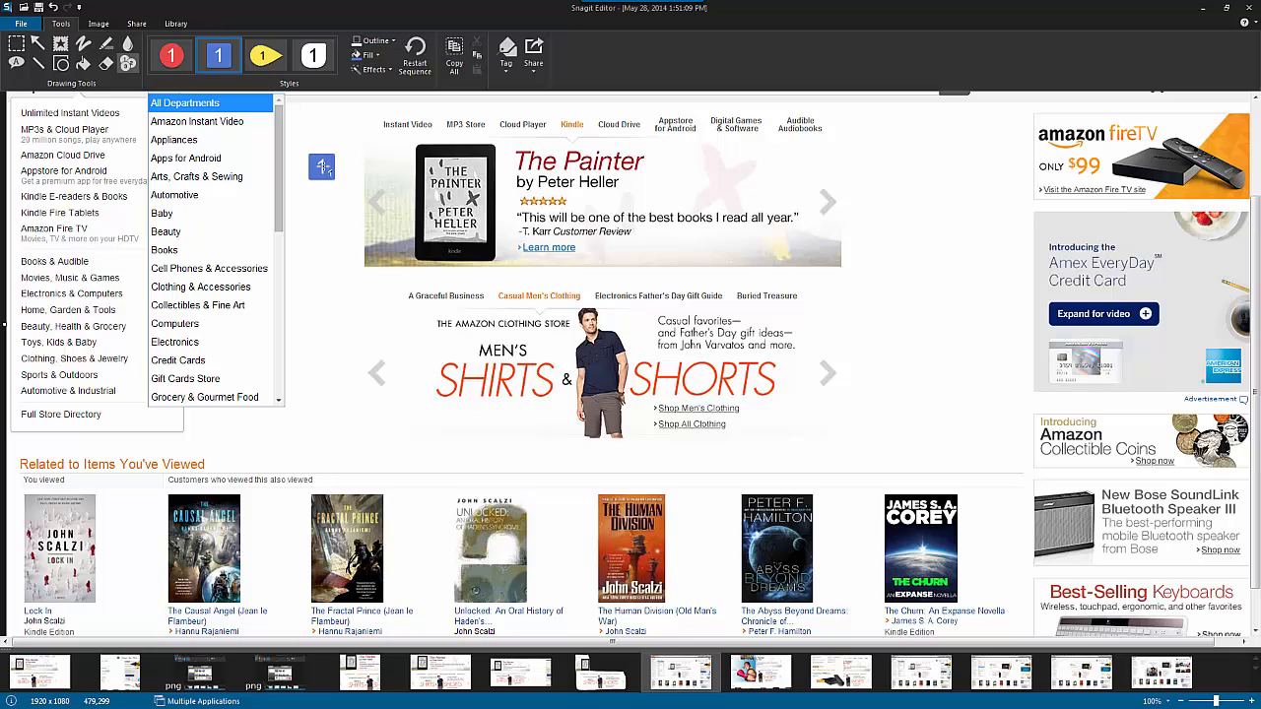
click(434, 276)
click(709, 394)
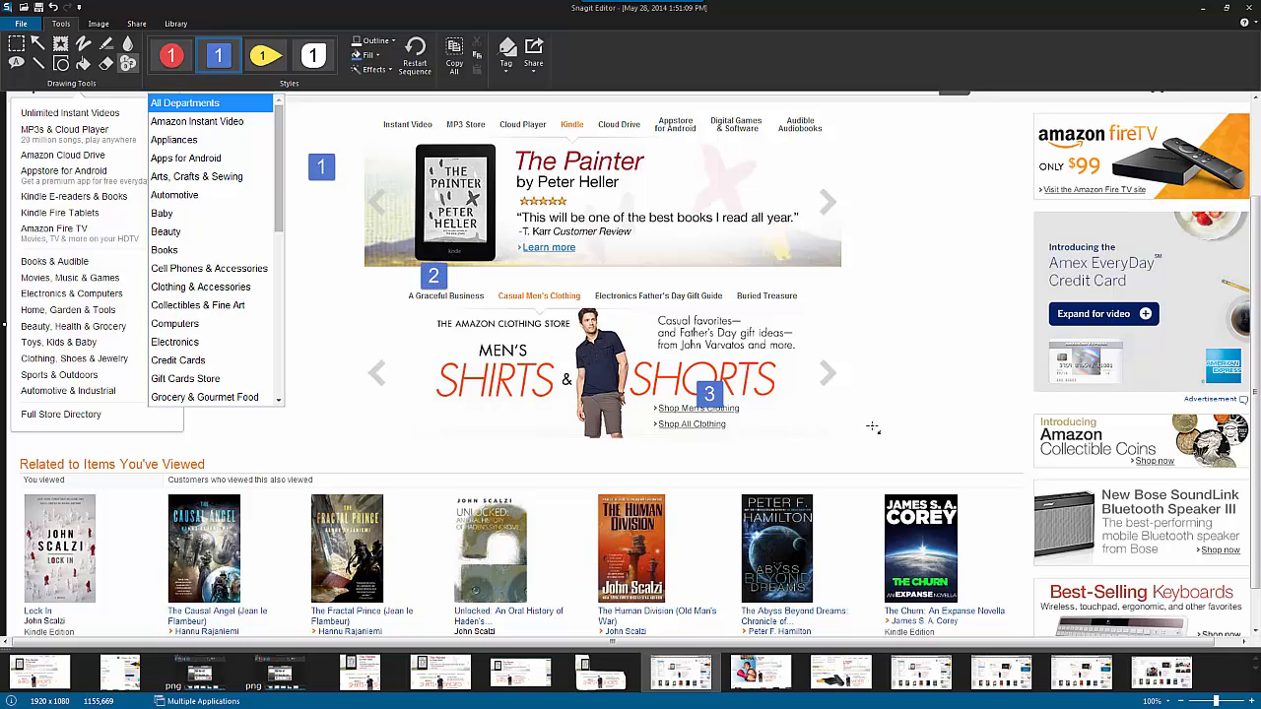
click(1015, 494)
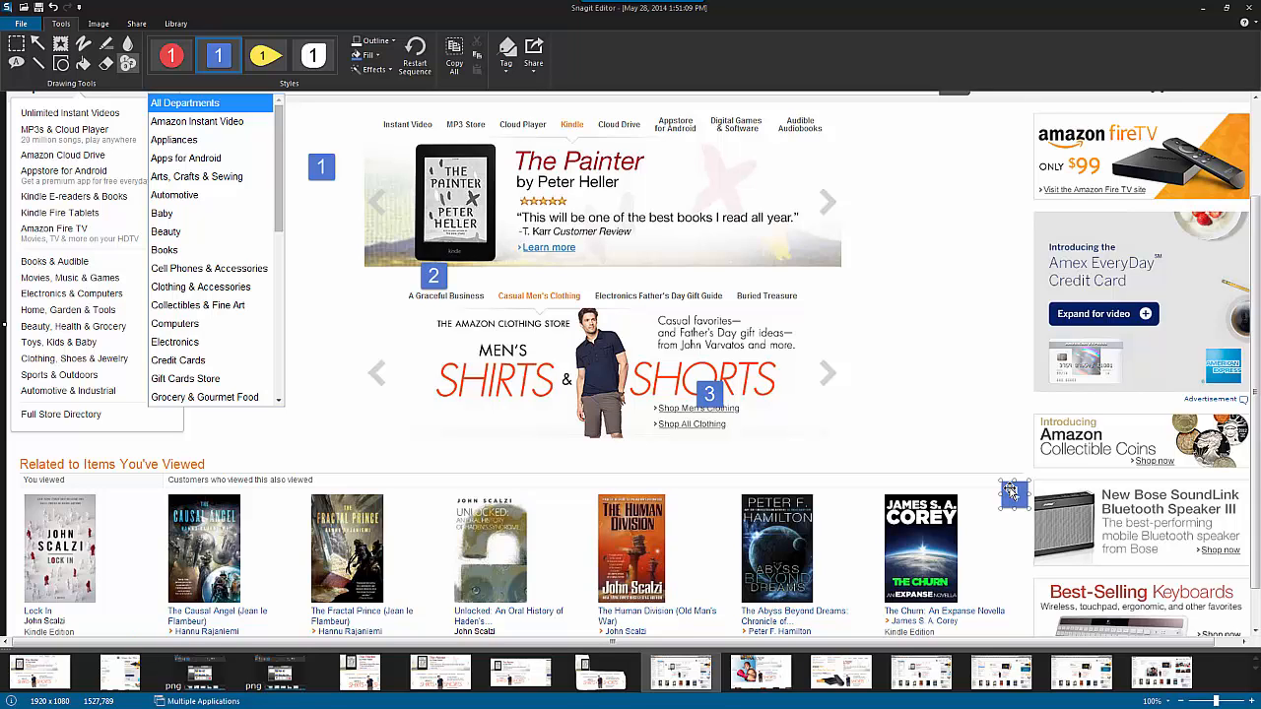
key(ctrl+v)
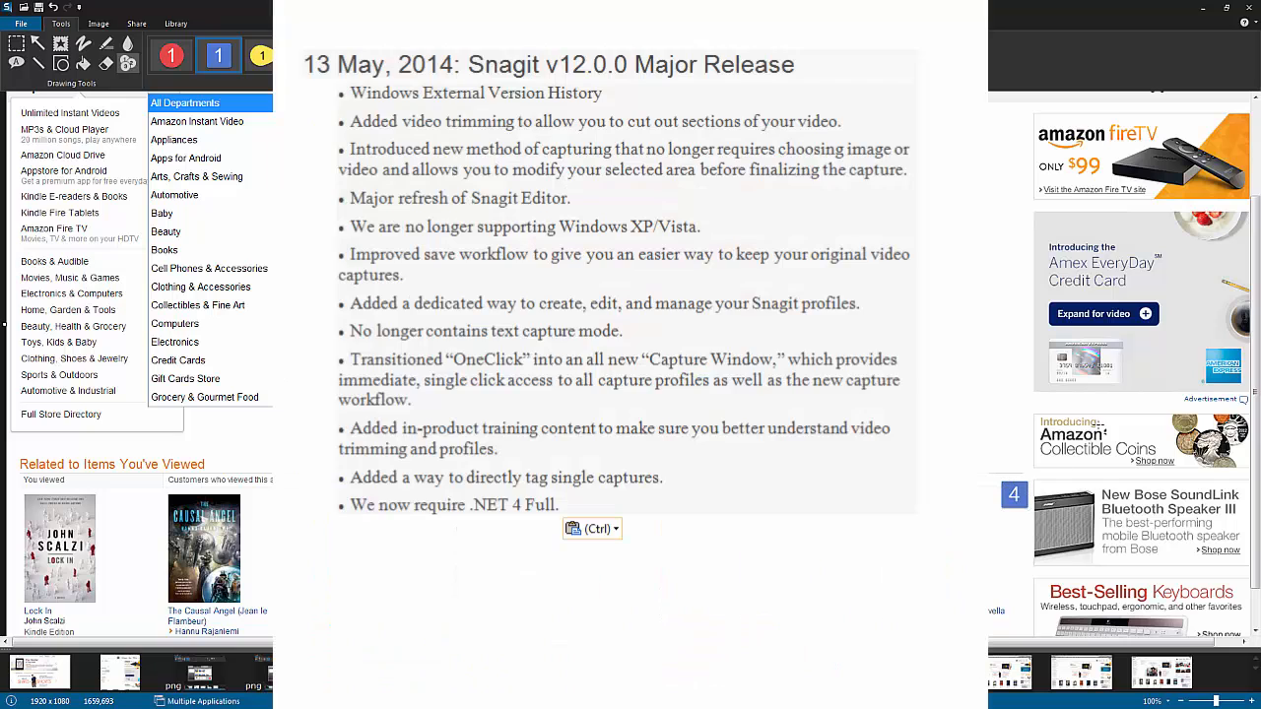